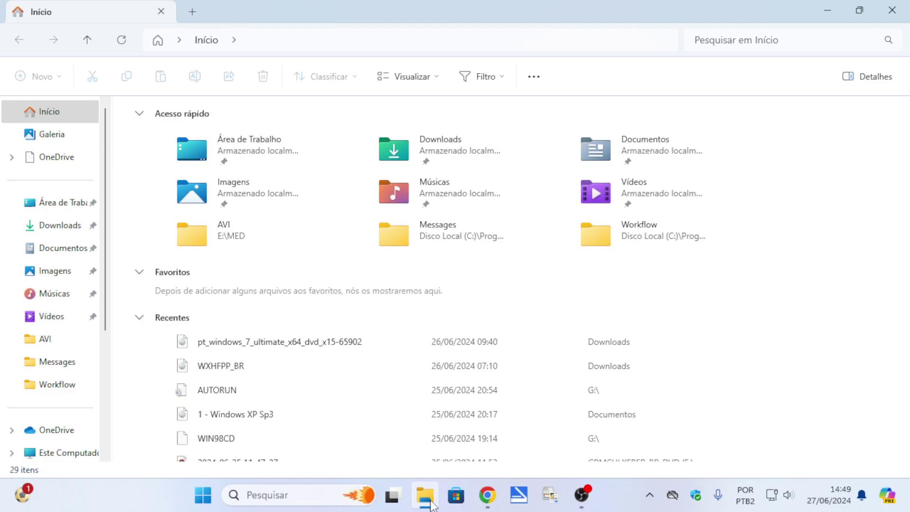
- Close the File Explorer window and try to safely eject the USB DISK 2.0 device
left_click(885, 7)
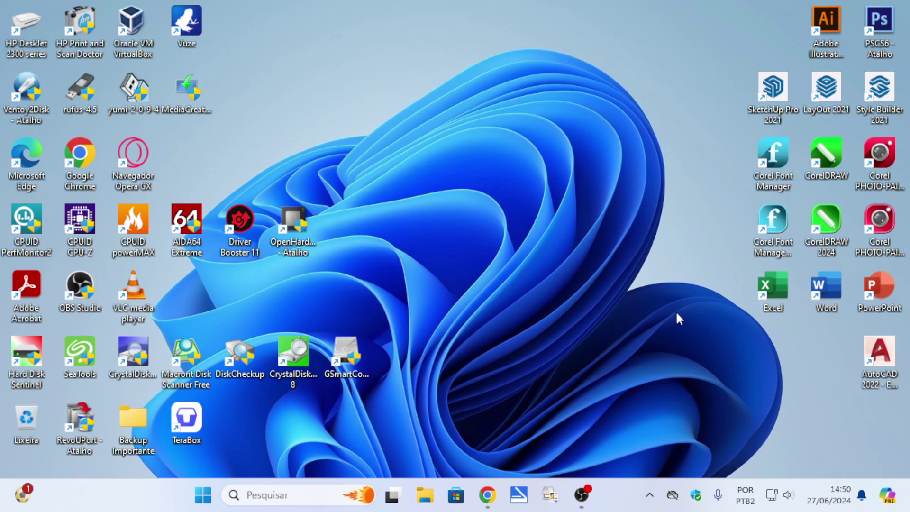
left_click(650, 495)
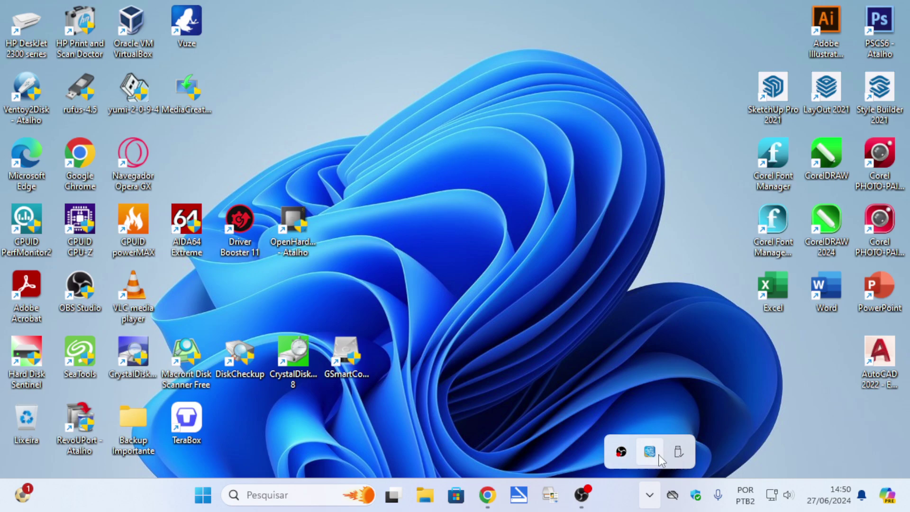
left_click(678, 454)
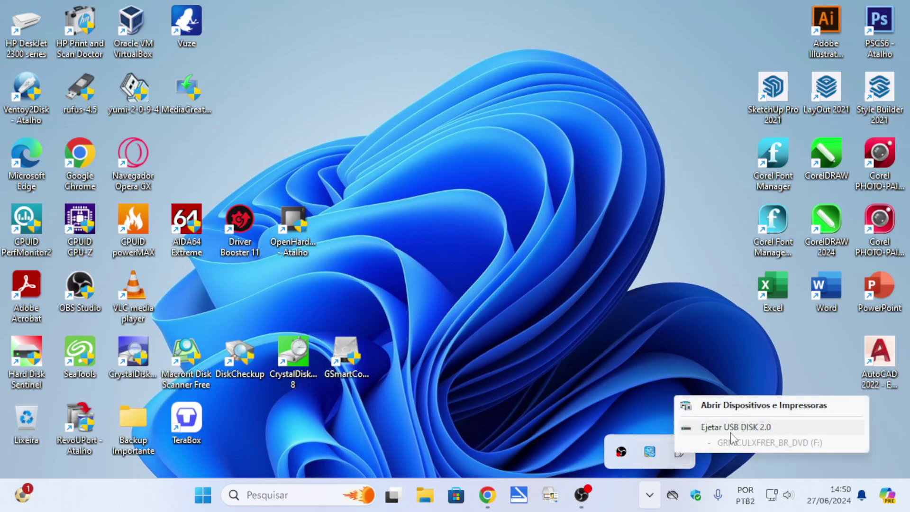
left_click(748, 429)
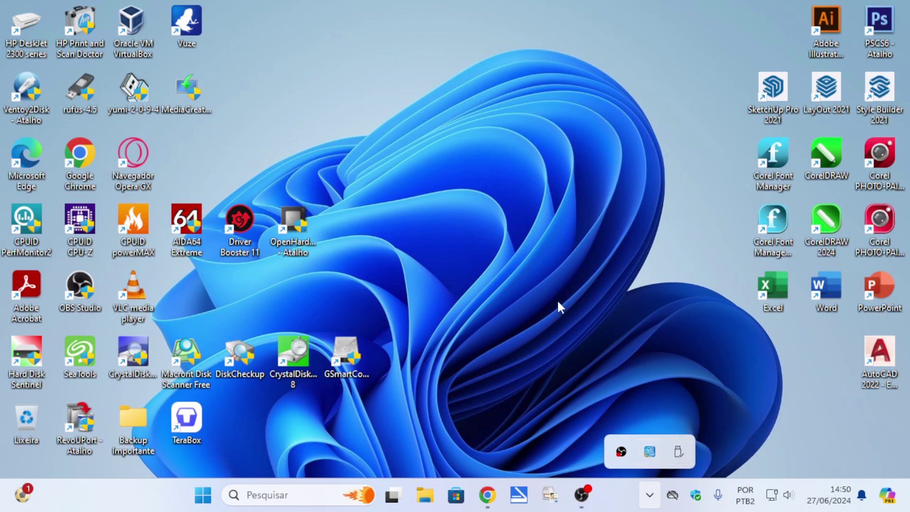
- Open Este Computador in File Explorer and select the GRMCULXFRER_BR_DVD (F:) USB drive
left_click(426, 495)
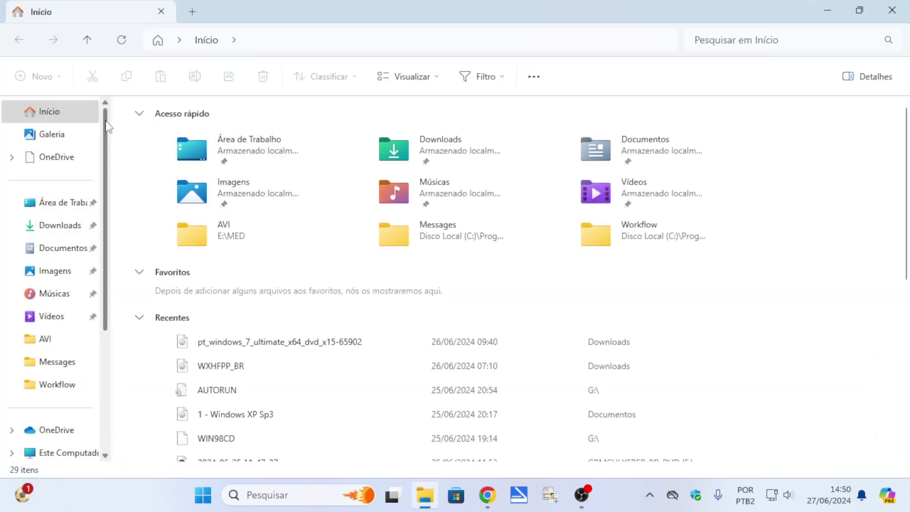
left_click_drag(109, 127, 112, 260)
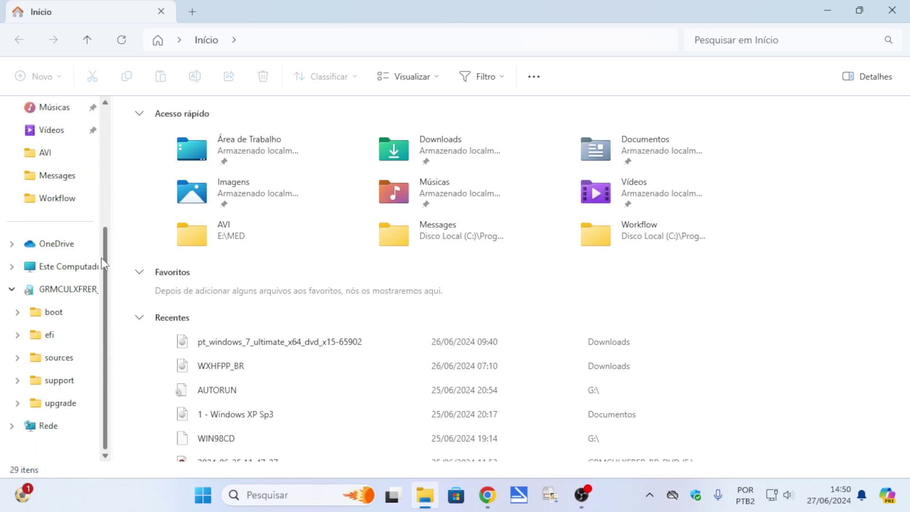
left_click(84, 268)
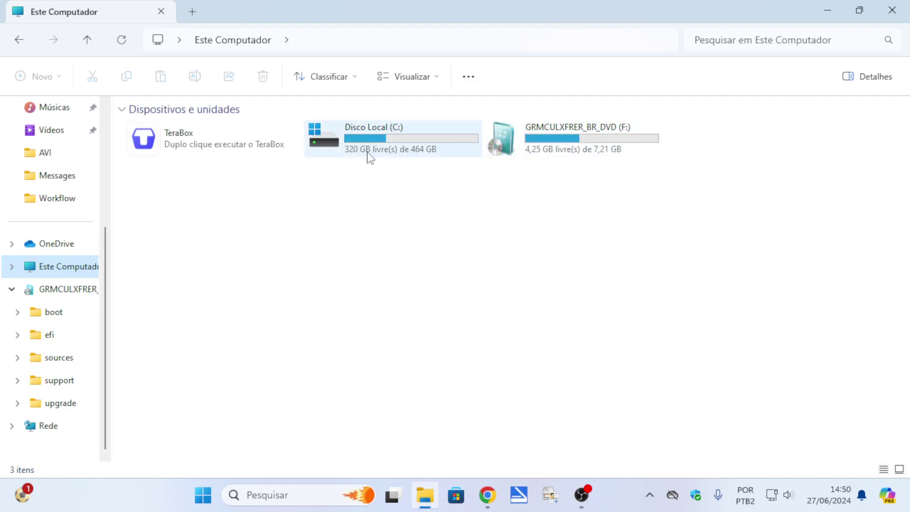
left_click(536, 148)
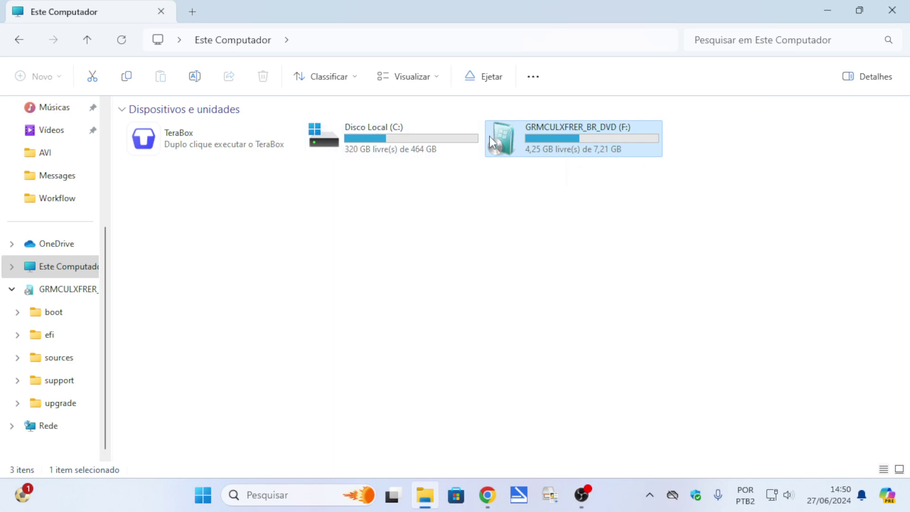
left_click(562, 204)
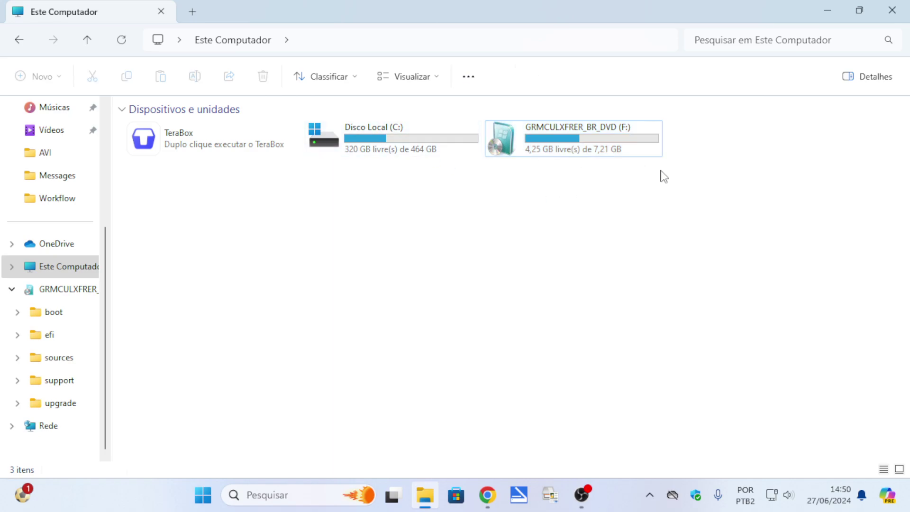
left_click(399, 146)
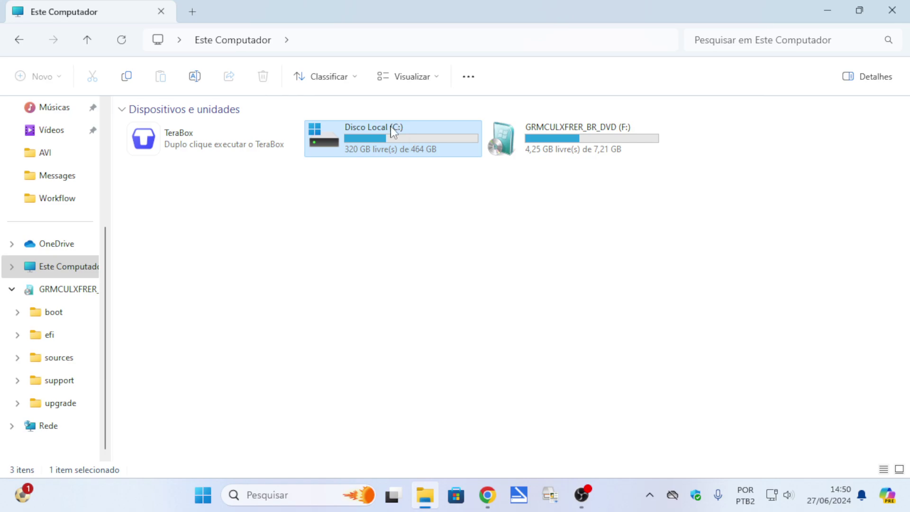
left_click(539, 142)
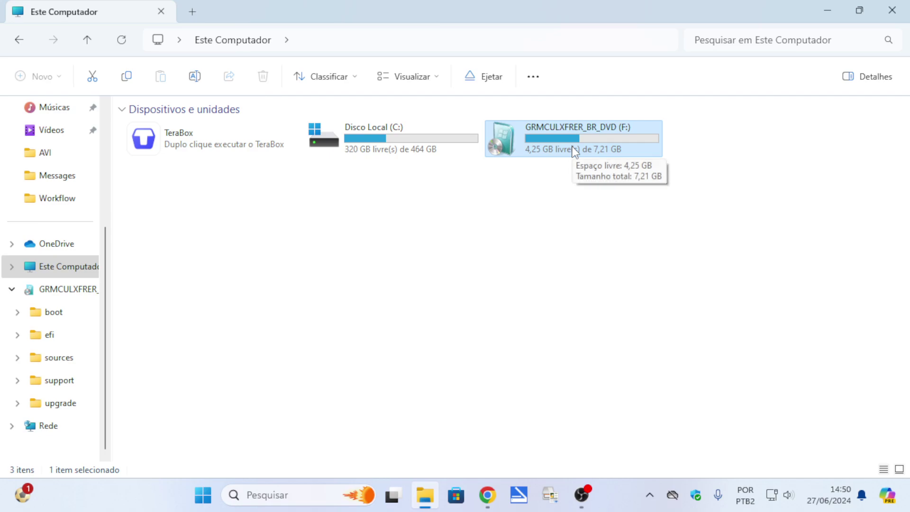
- Inspect the general and tools properties of the GRMCULXFRER_BR_DVD (F:) drive, then close them without changes
right_click(536, 133)
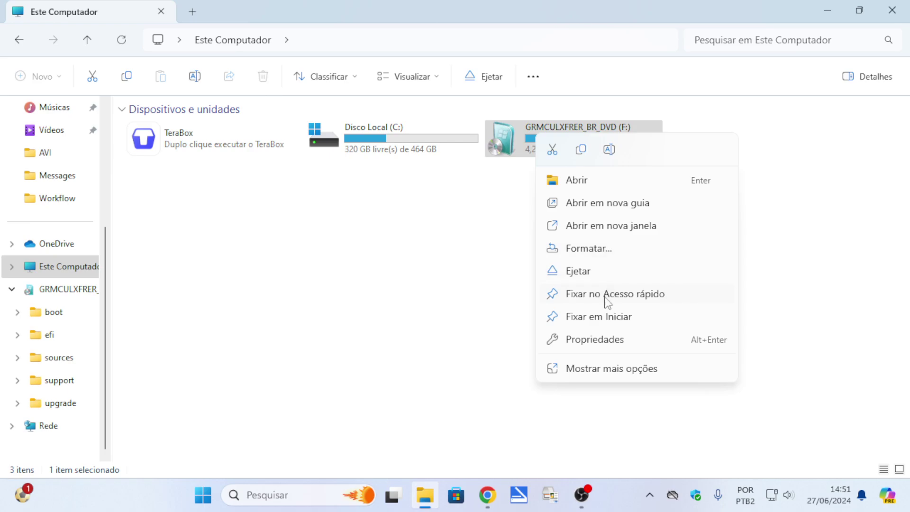
left_click(596, 340)
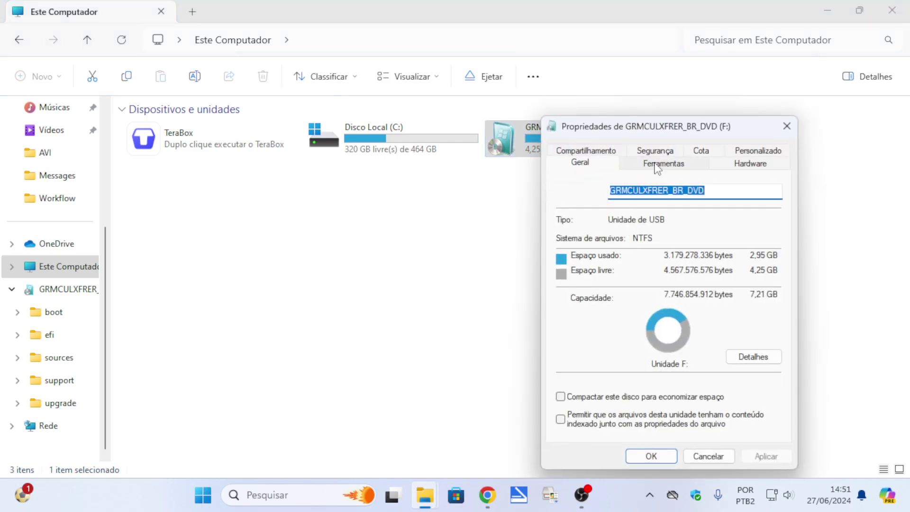
left_click(679, 163)
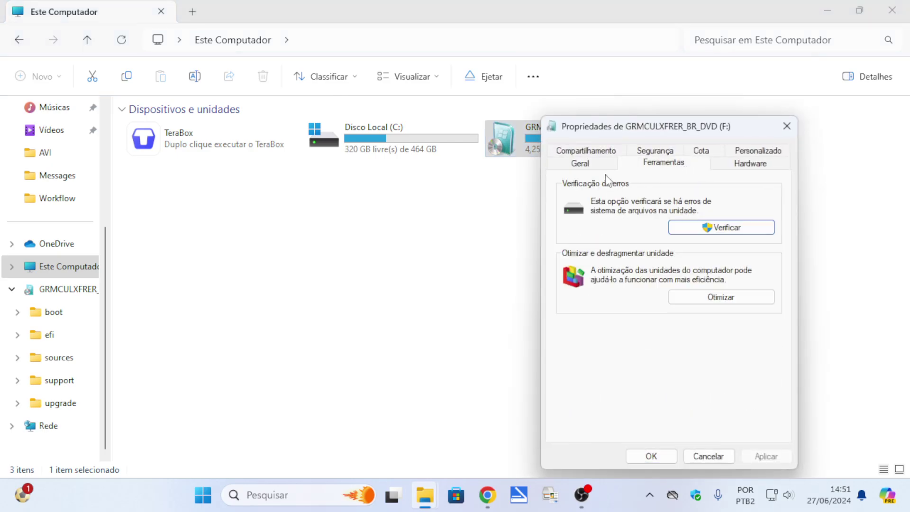
left_click(609, 166)
left_click(671, 167)
left_click(607, 167)
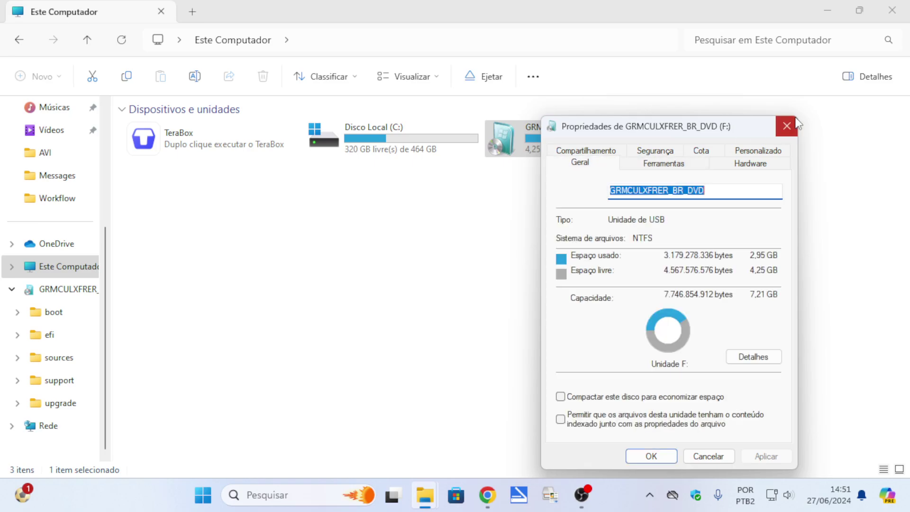
left_click(784, 128)
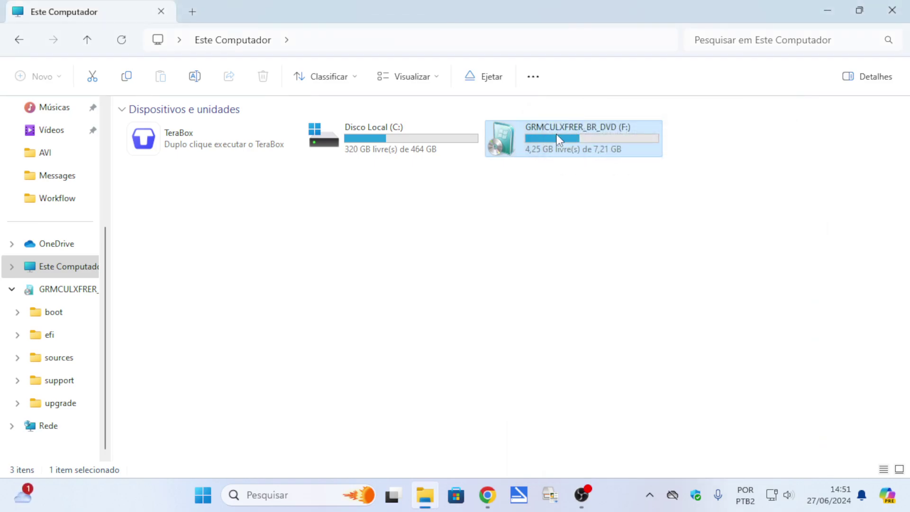
- Open the format settings for the GRMCULXFRER_BR_DVD (F:) drive and choose NTFS as the file system
right_click(558, 139)
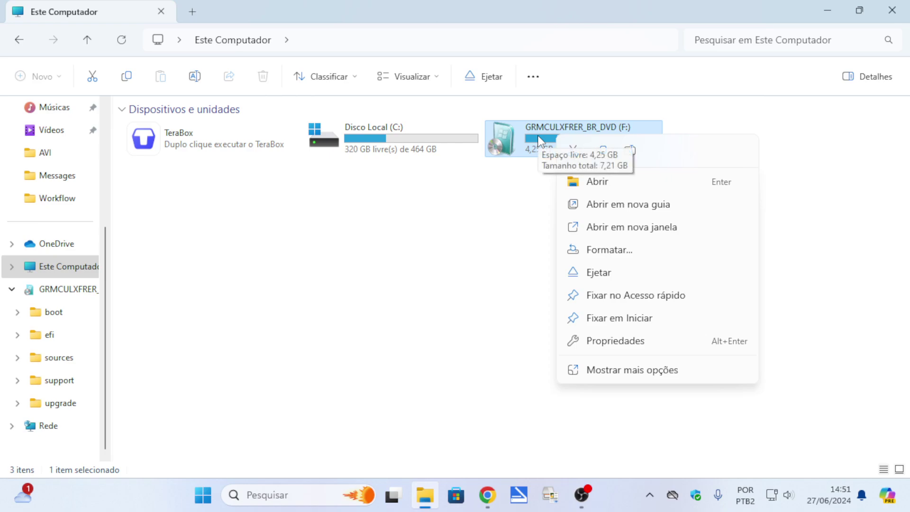
left_click(638, 259)
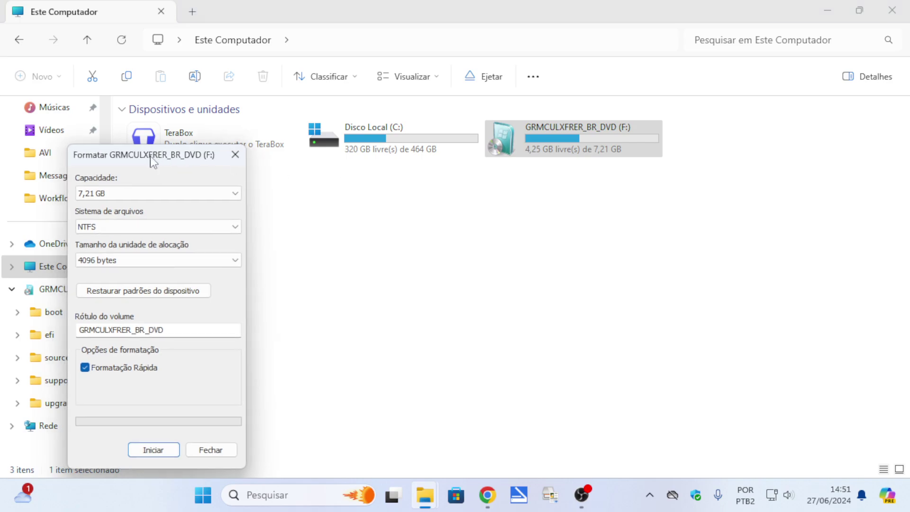
left_click_drag(149, 157, 496, 91)
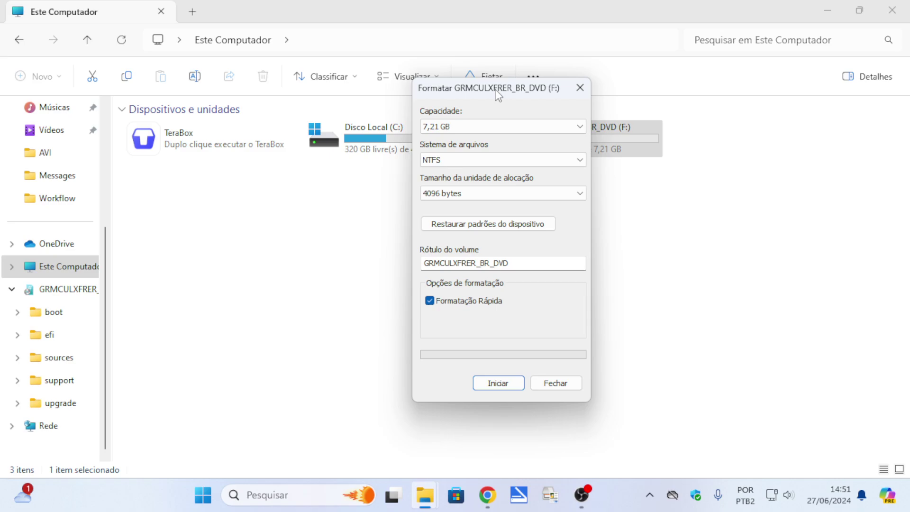
left_click_drag(520, 87, 572, 157)
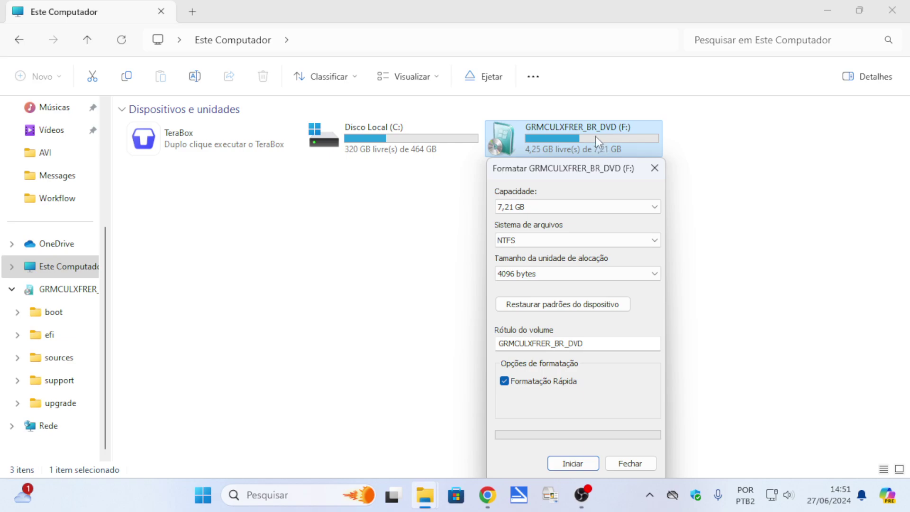
left_click_drag(577, 171, 665, 124)
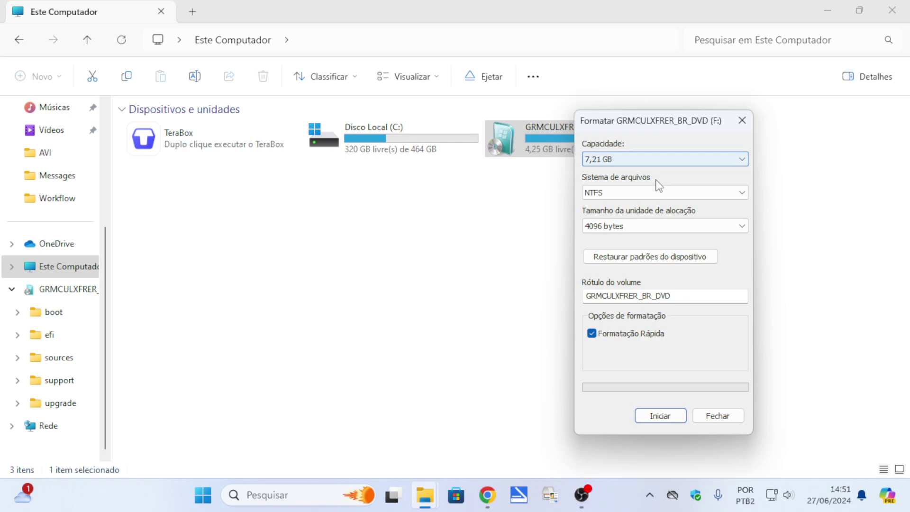
left_click(653, 197)
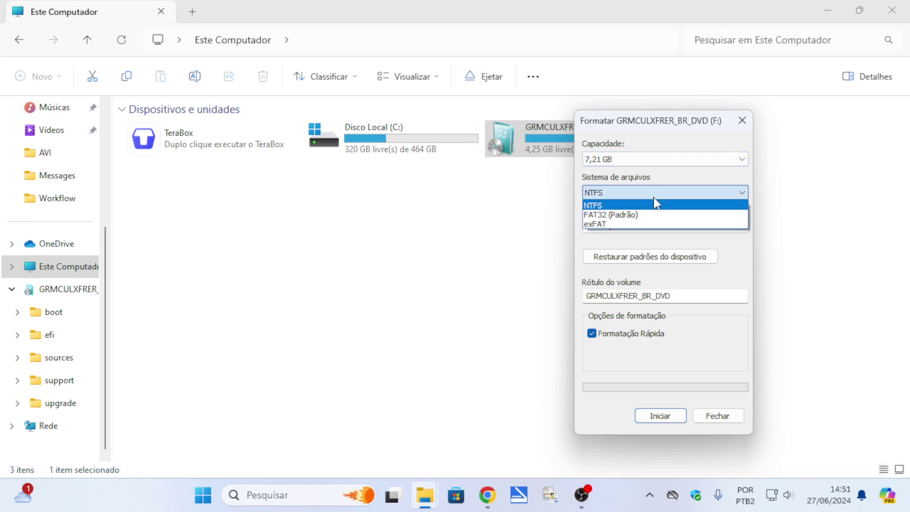
left_click(599, 209)
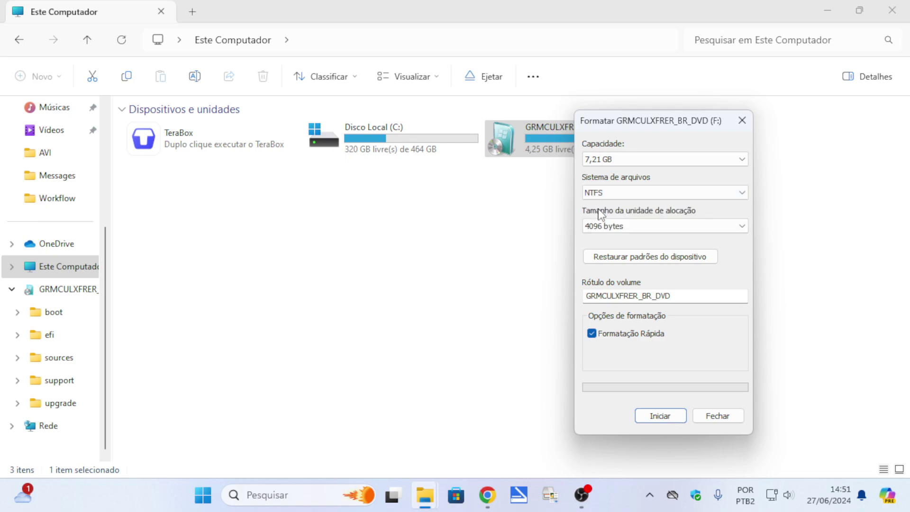
left_click(612, 195)
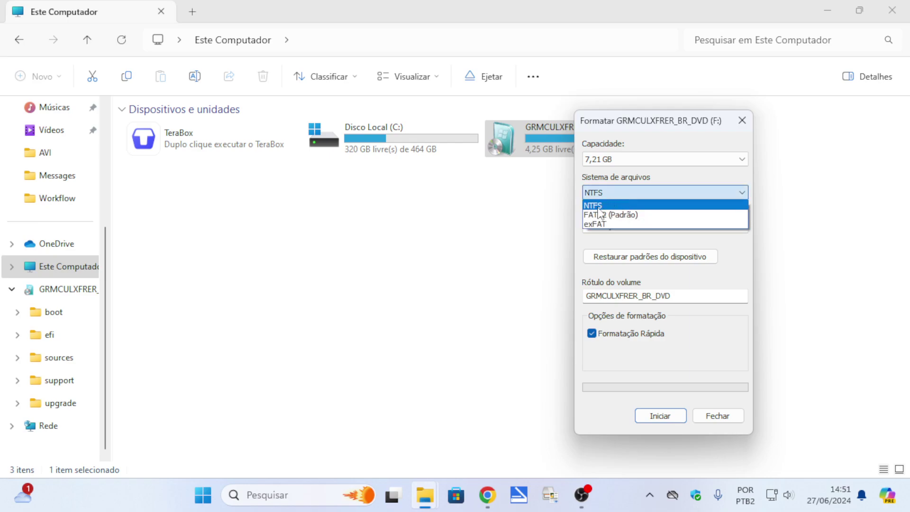
left_click(601, 204)
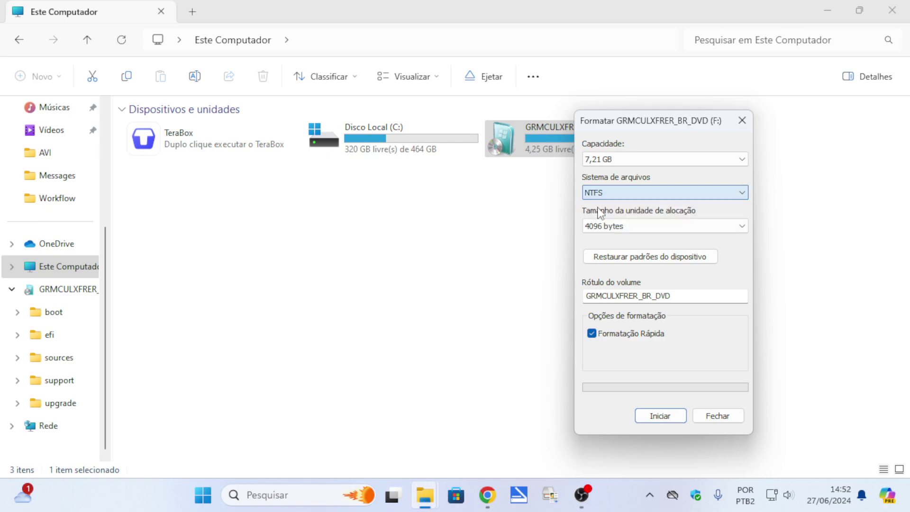
- Set the volume label of the F: drive to "Pen Drive" in the format settings
double_click(692, 299)
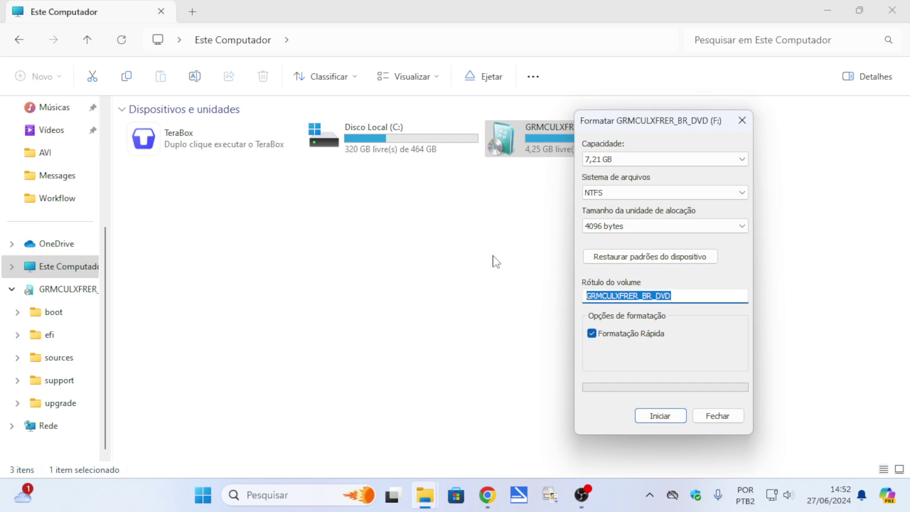
type("P")
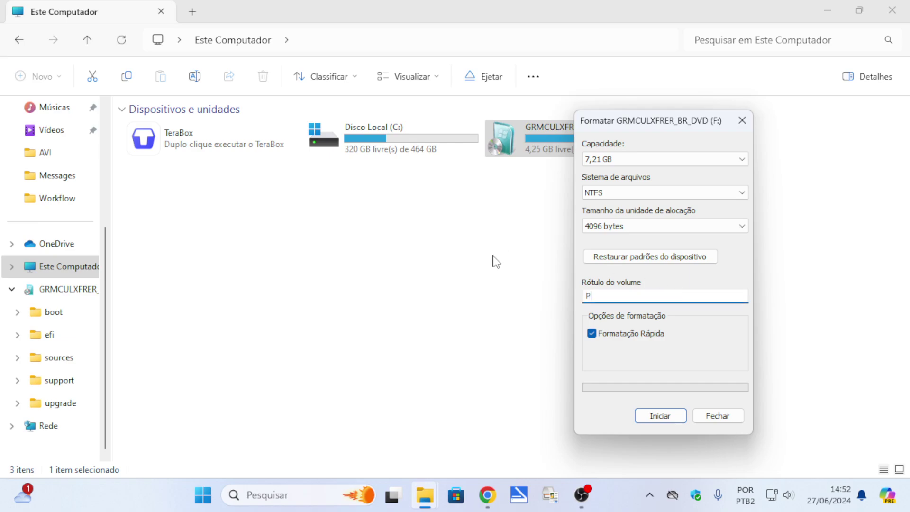
type("en dDrive")
key("BackSpace")
key("BackSpace")
key("BackSpace")
key("BackSpace")
key("BackSpace")
key("BackSpace")
type("Drive")
- Run the quick format of the F: drive, accept erasing all its data, and close the format dialog once it finishes
left_click_drag(595, 129, 610, 184)
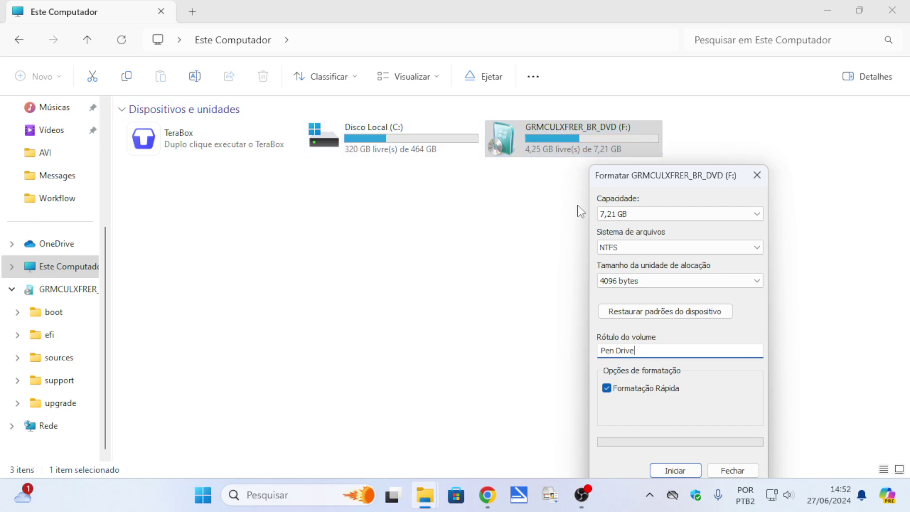
left_click_drag(670, 180, 701, 104)
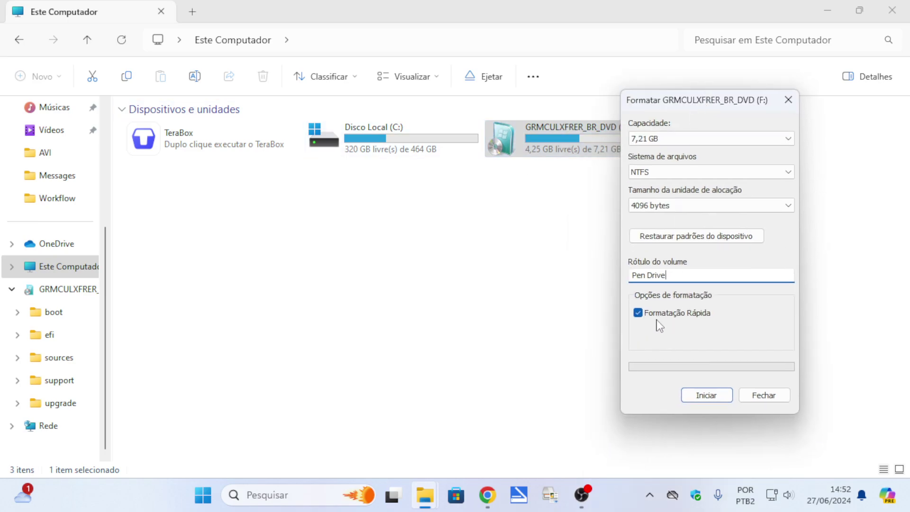
left_click(706, 396)
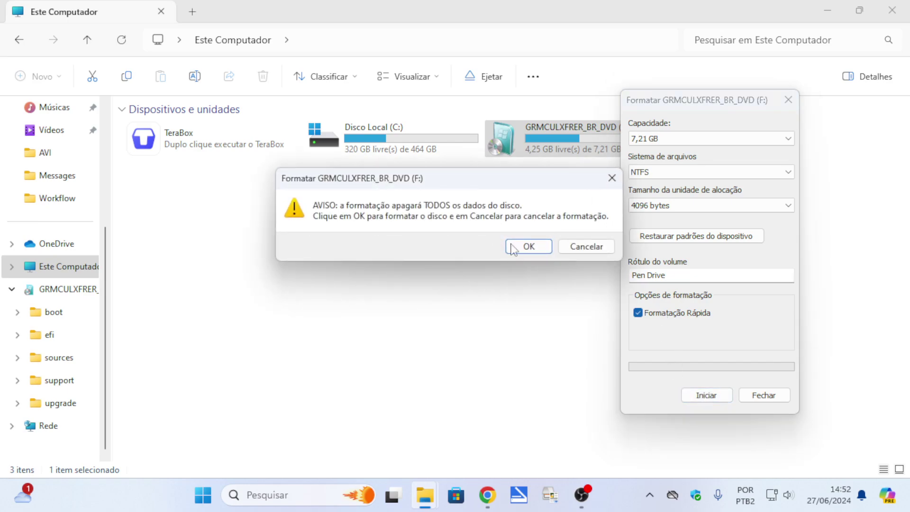
left_click_drag(492, 185, 481, 208)
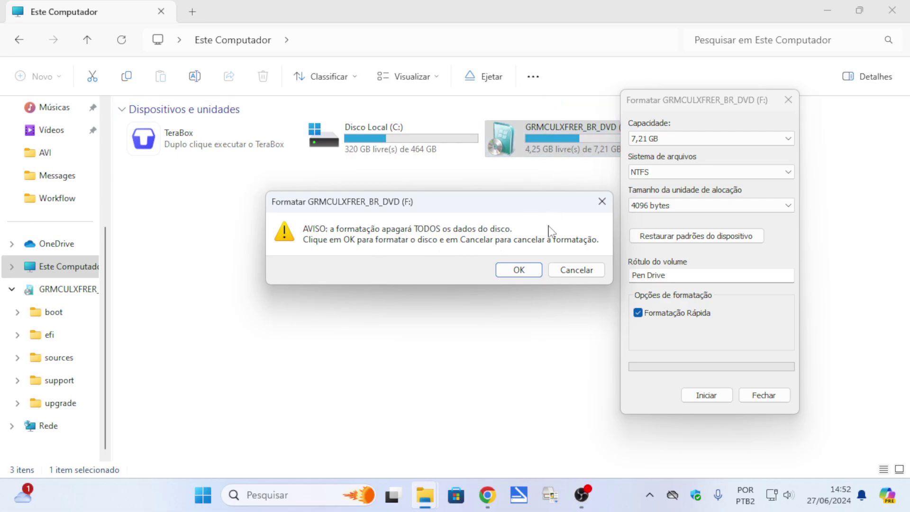
left_click(522, 273)
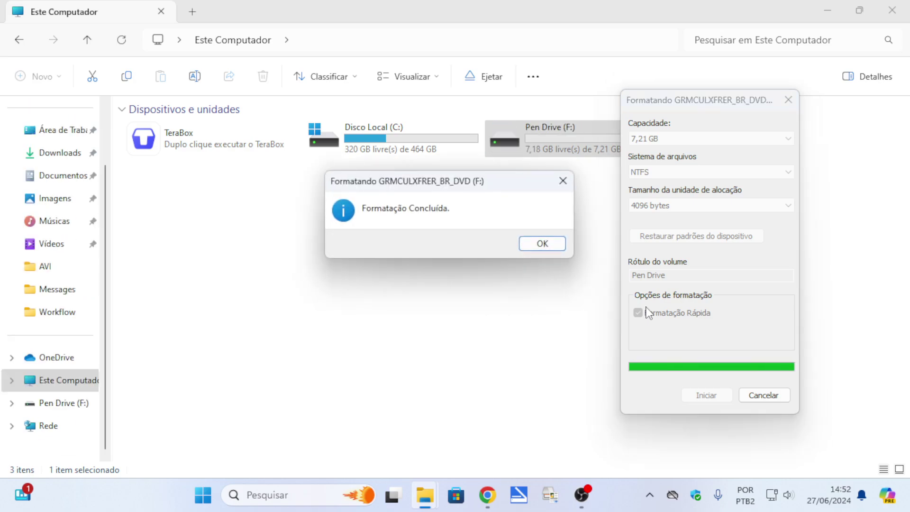
left_click(541, 246)
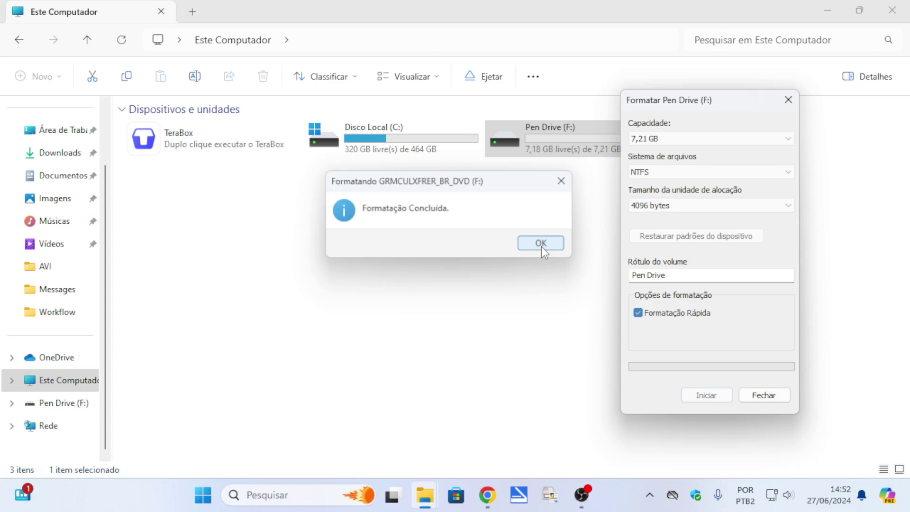
left_click(765, 398)
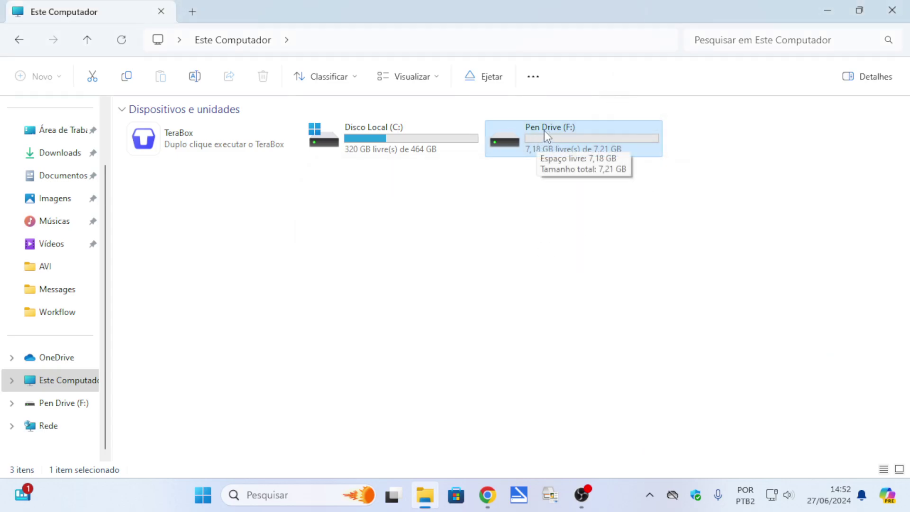
- Open the formatted Pen Drive (F:) to check its contents, then return to Este Computador
double_click(616, 146)
left_click(87, 39)
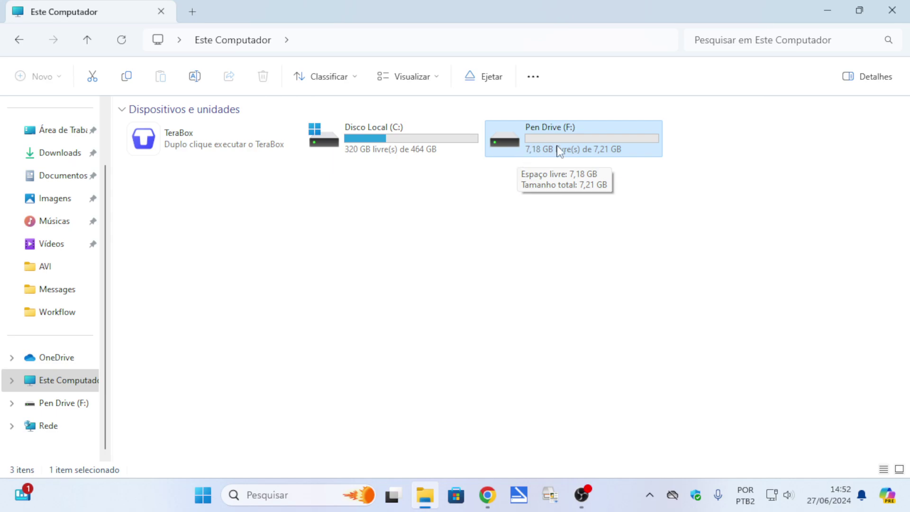
left_click(589, 179)
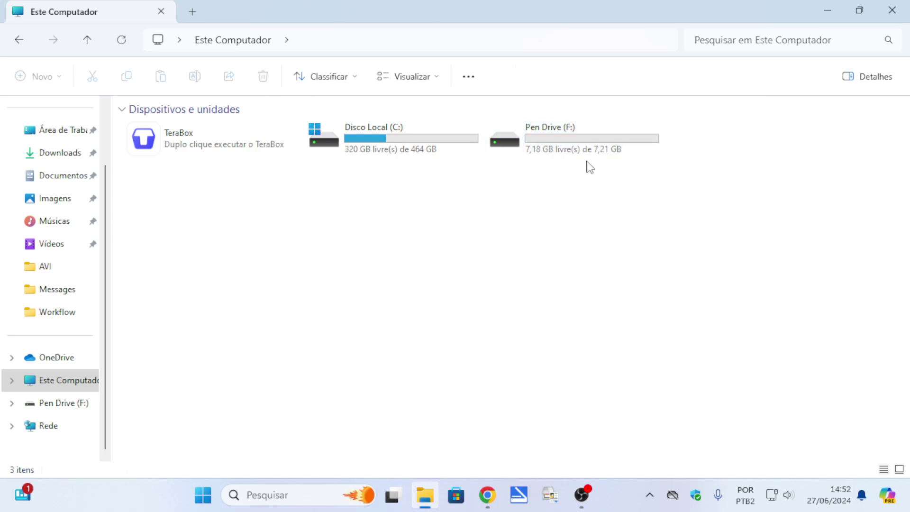